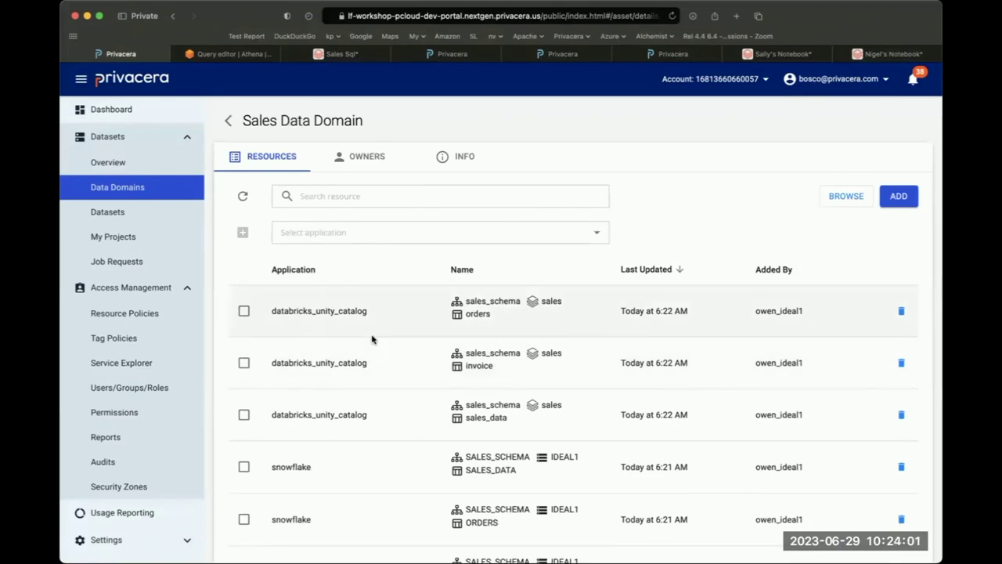
Review the resources listed in the Sales Data Domain, including its owners
scroll(389, 316, down, 5)
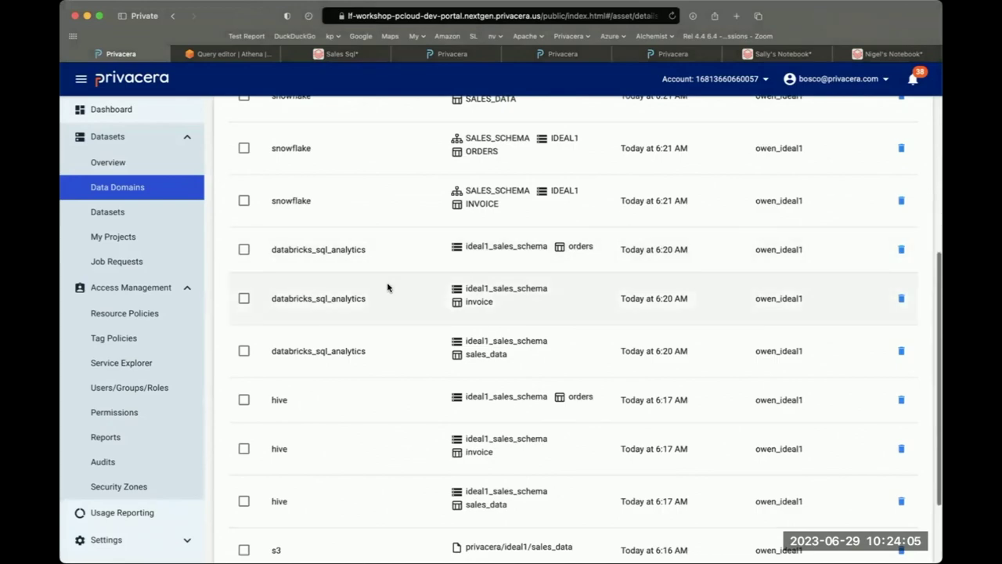
scroll(385, 320, down, 2)
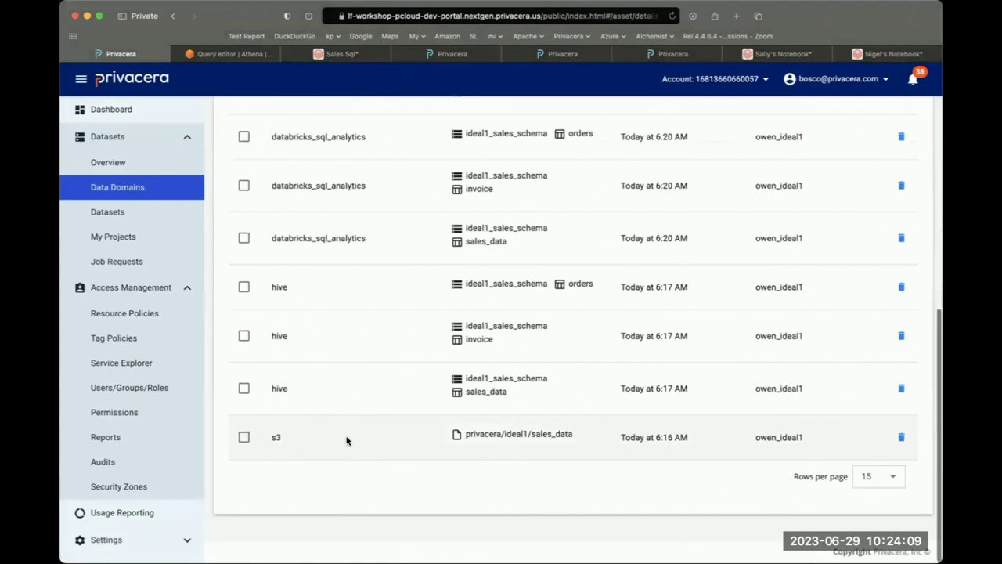
scroll(347, 438, up, 6)
scroll(347, 438, up, 2)
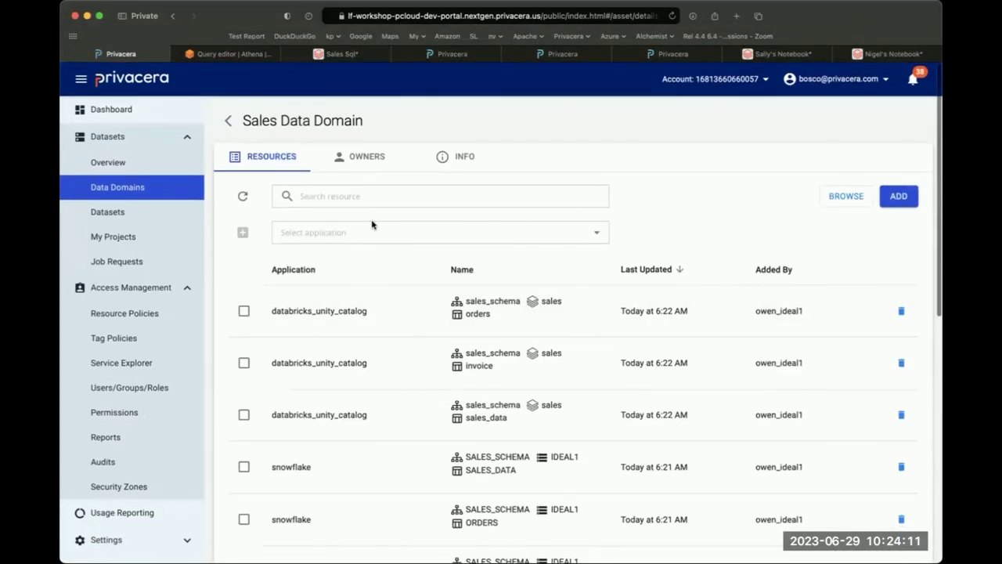
click(372, 160)
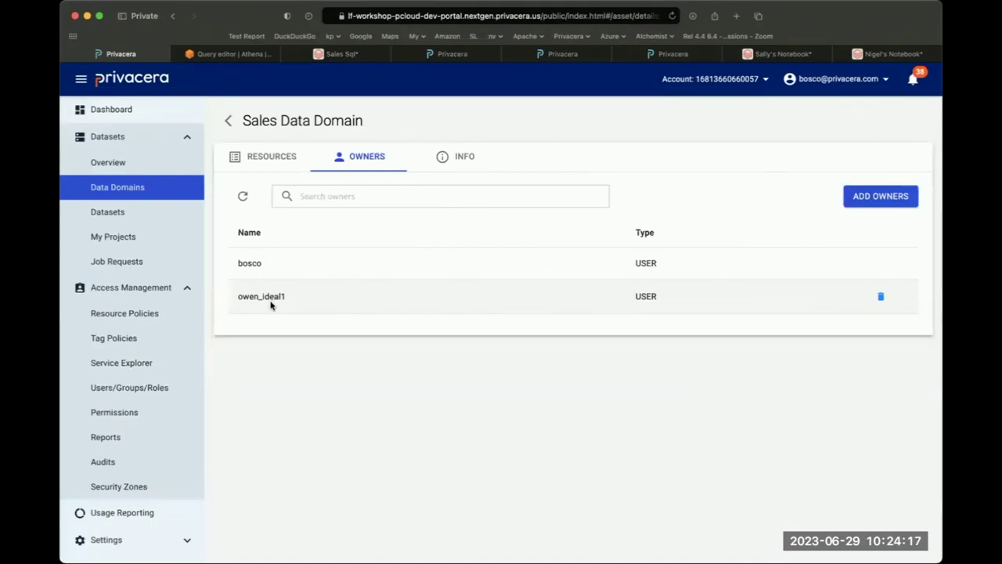
Open the Sales - Global dataset from the list of datasets
click(124, 213)
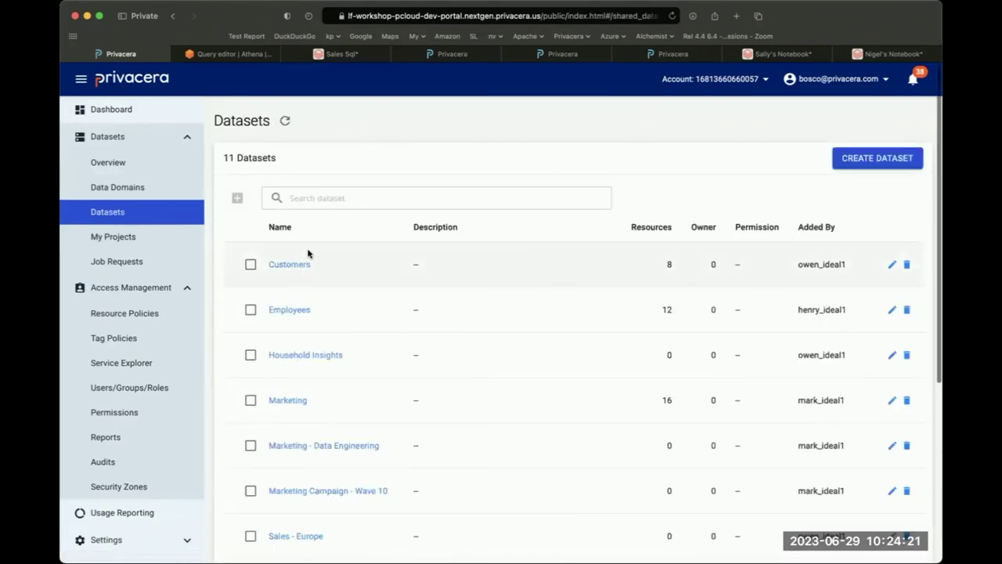
scroll(308, 253, down, 2)
scroll(308, 253, down, 5)
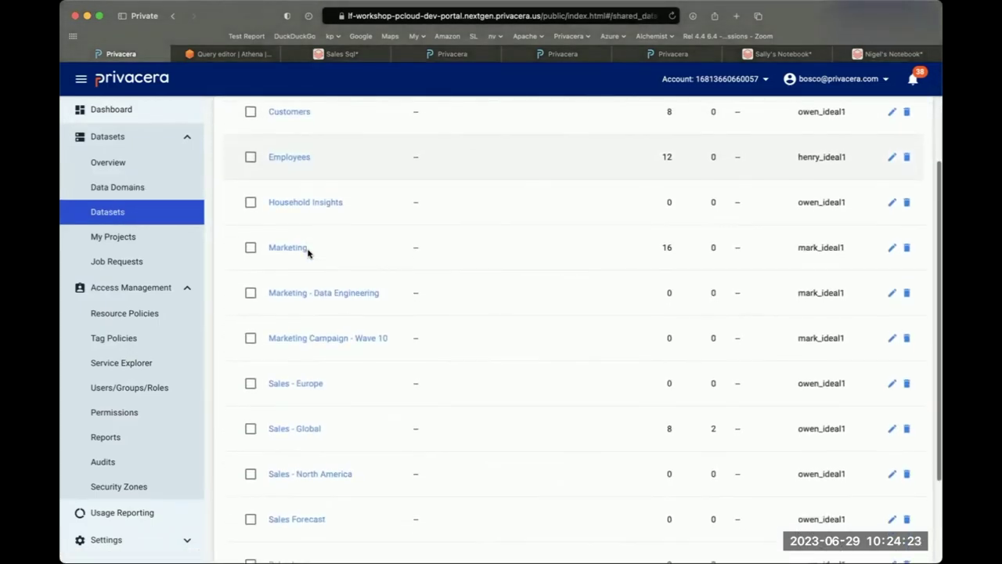
scroll(308, 253, down, 1)
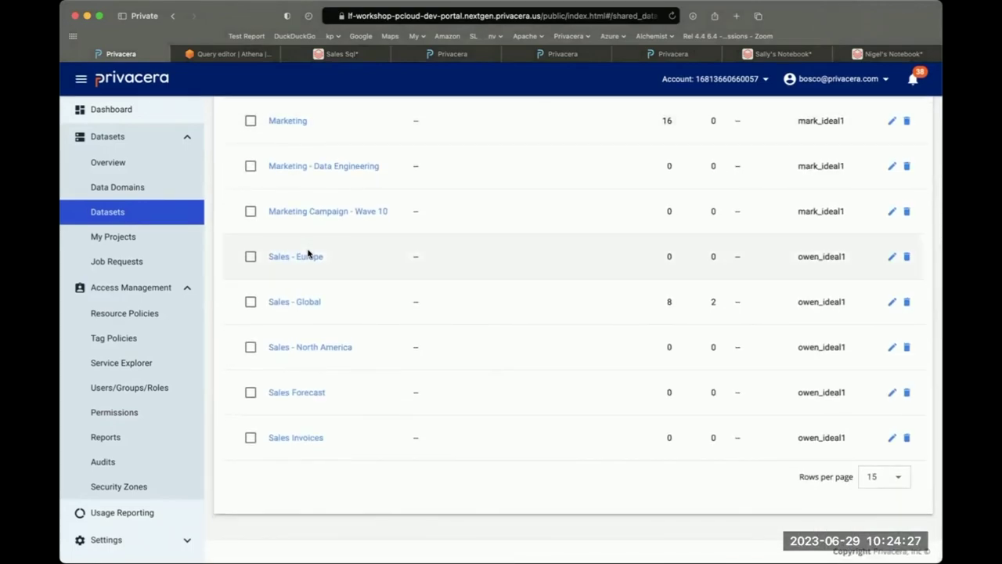
click(310, 305)
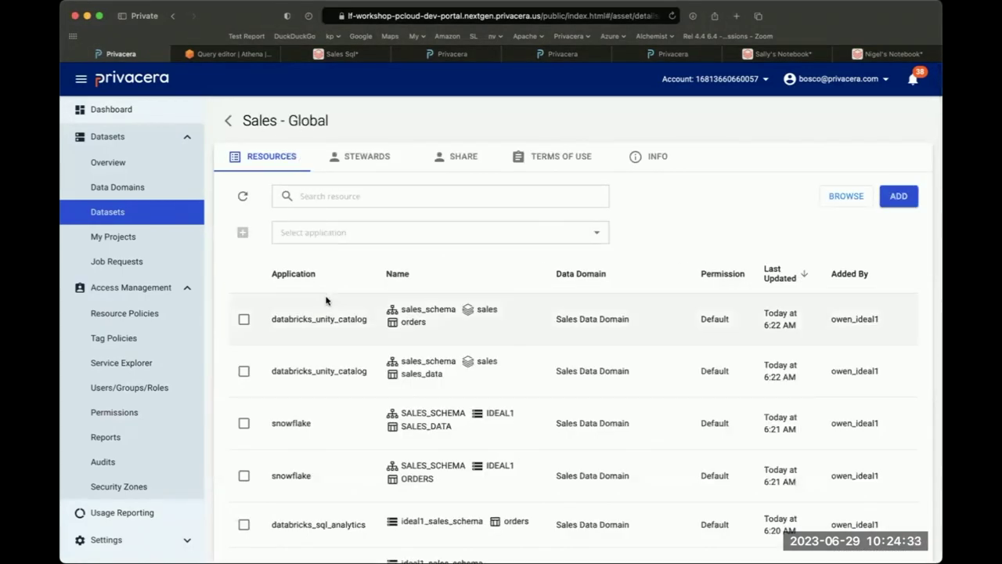
Examine the resources in the Sales - Global dataset and the users and roles it is shared with
scroll(327, 299, down, 1)
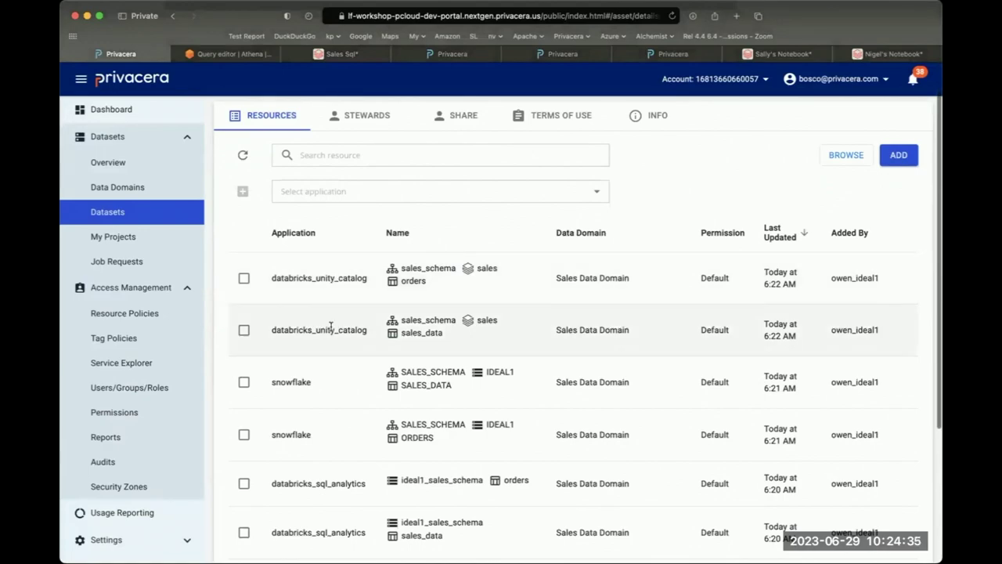
scroll(332, 322, down, 4)
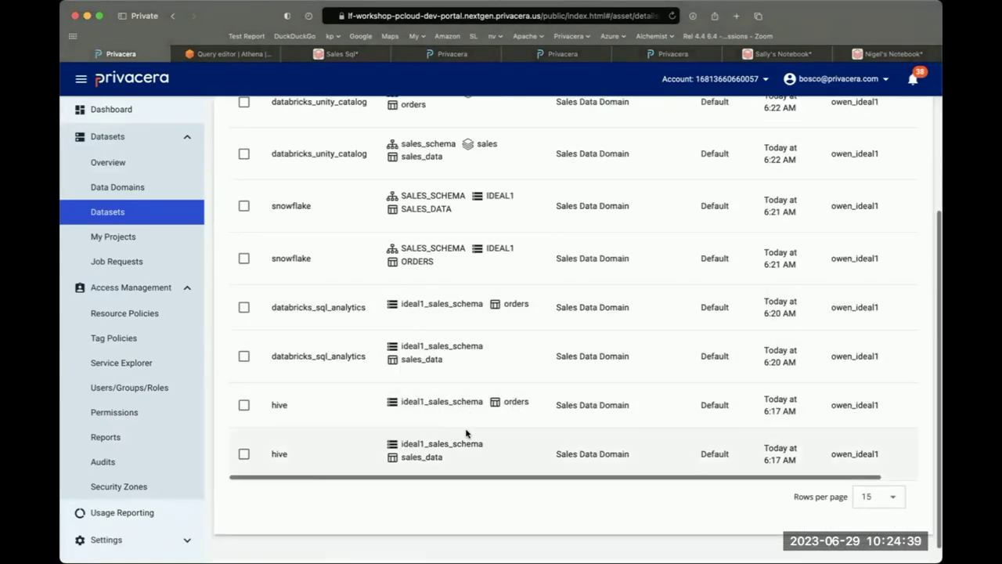
scroll(472, 436, up, 5)
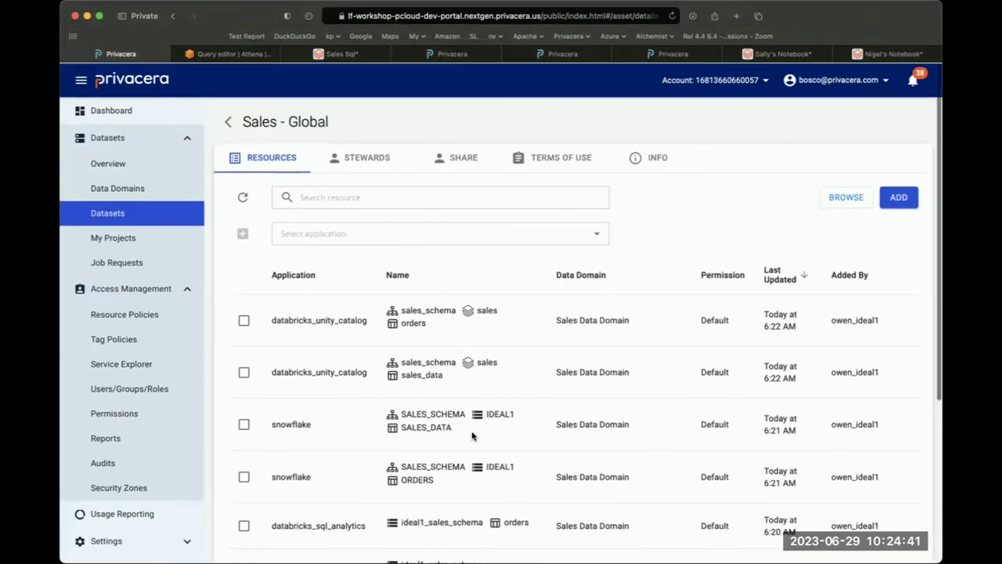
click(458, 164)
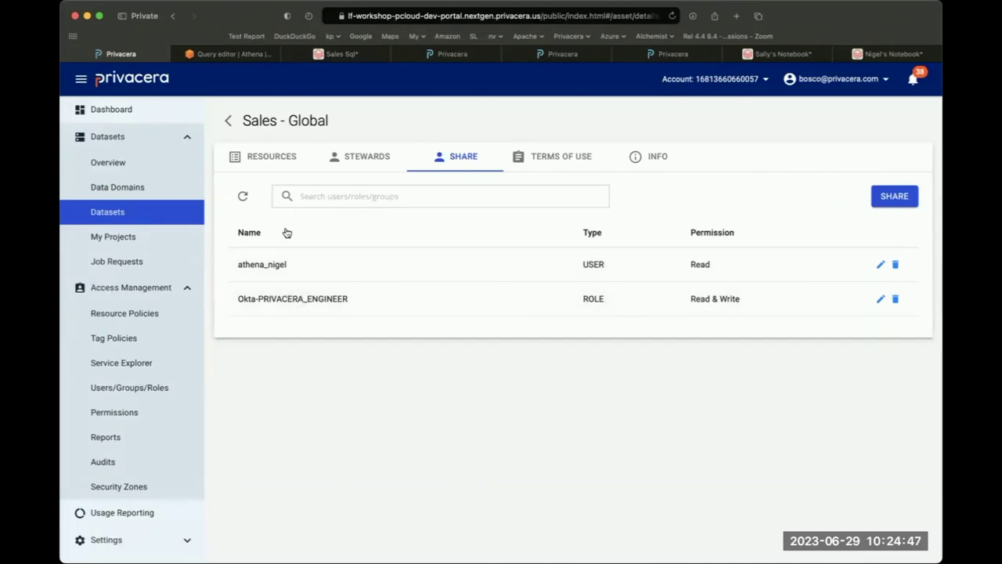
Rerun the sales_data SELECT query in Amazon Athena, and run the Sales Sql query in Databricks
click(225, 55)
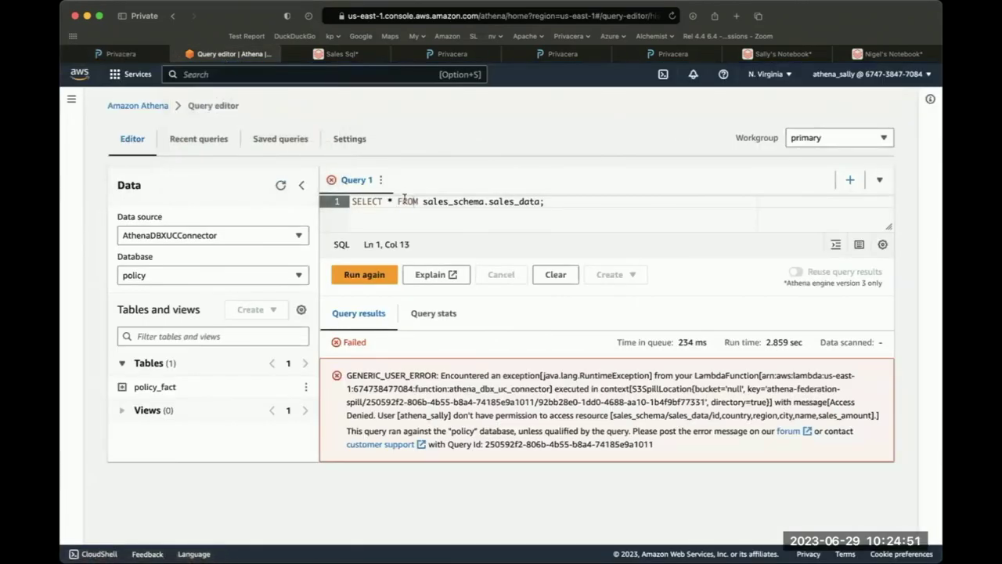
click(368, 274)
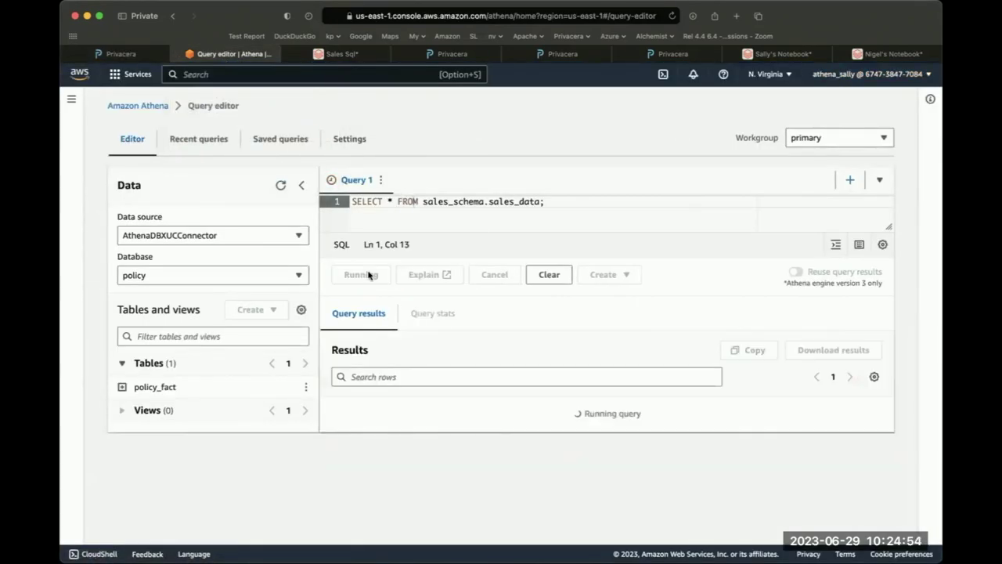
click(337, 55)
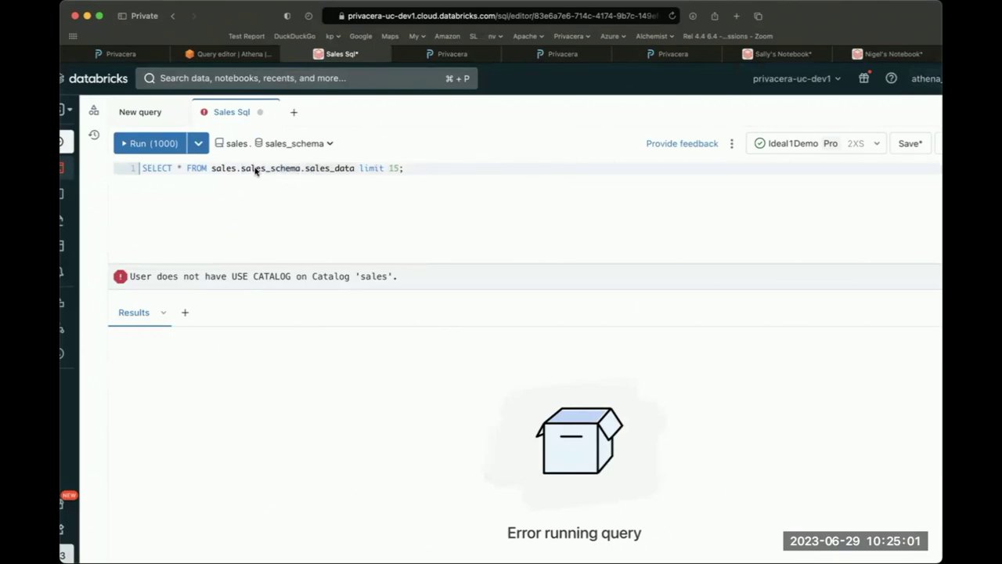
click(152, 143)
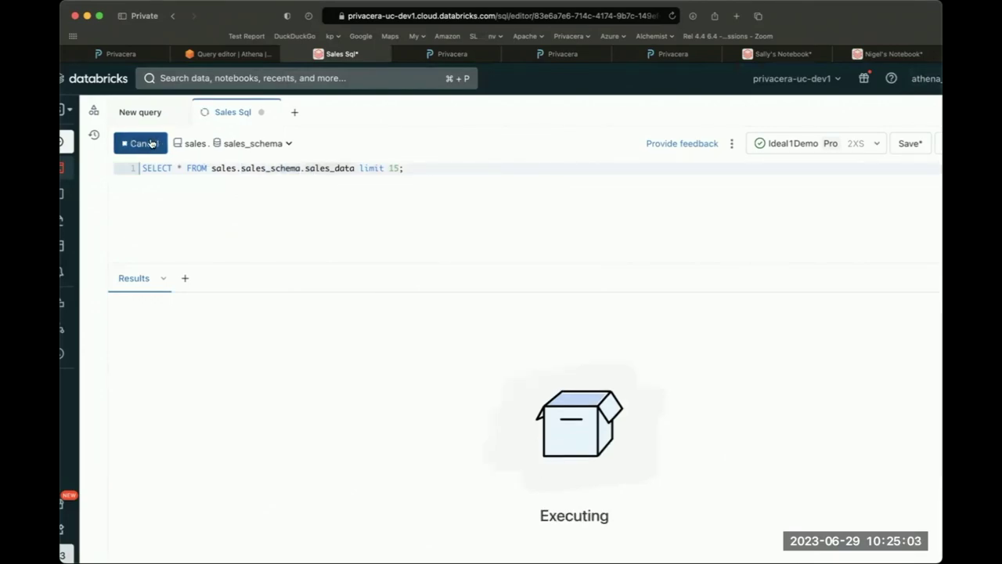
Examine the outcome of the sales_data query in Athena and in Databricks
click(233, 55)
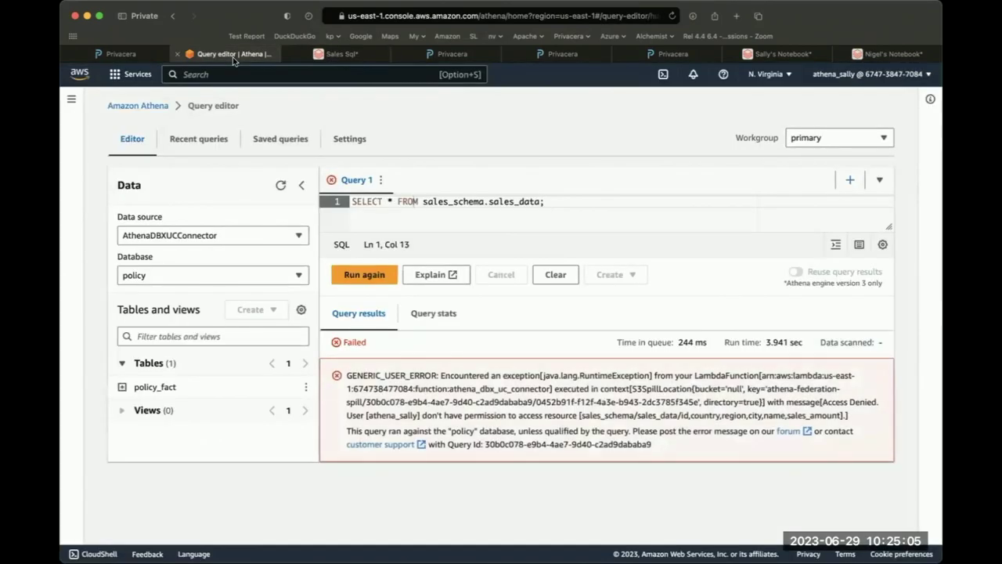
scroll(431, 379, up, 5)
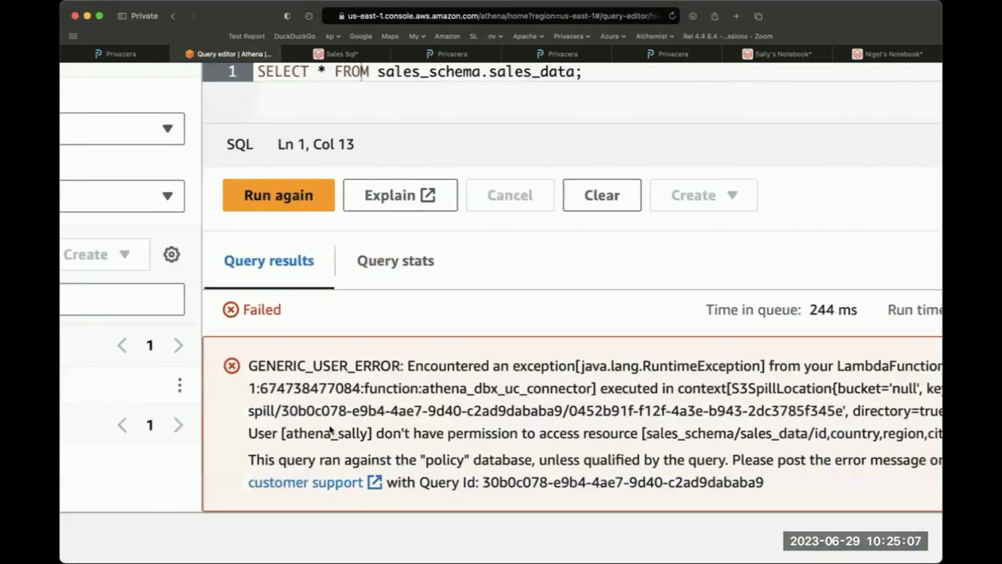
scroll(461, 445, right, 3)
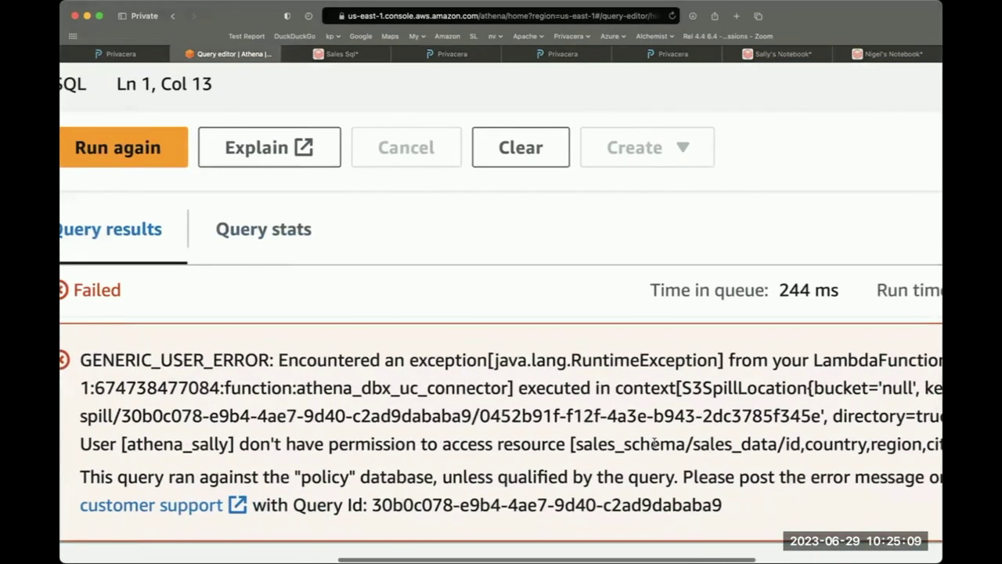
scroll(671, 448, down, 5)
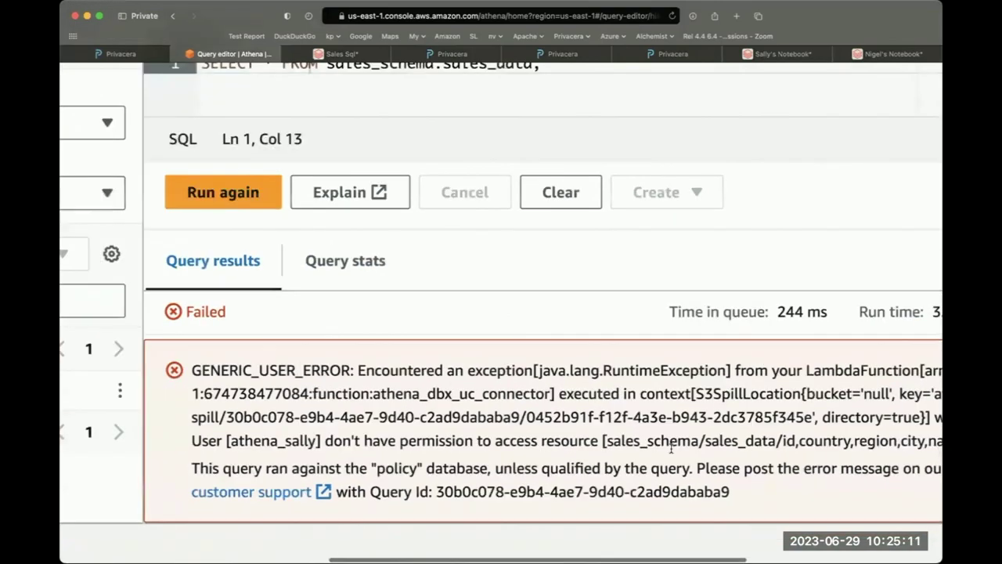
click(341, 55)
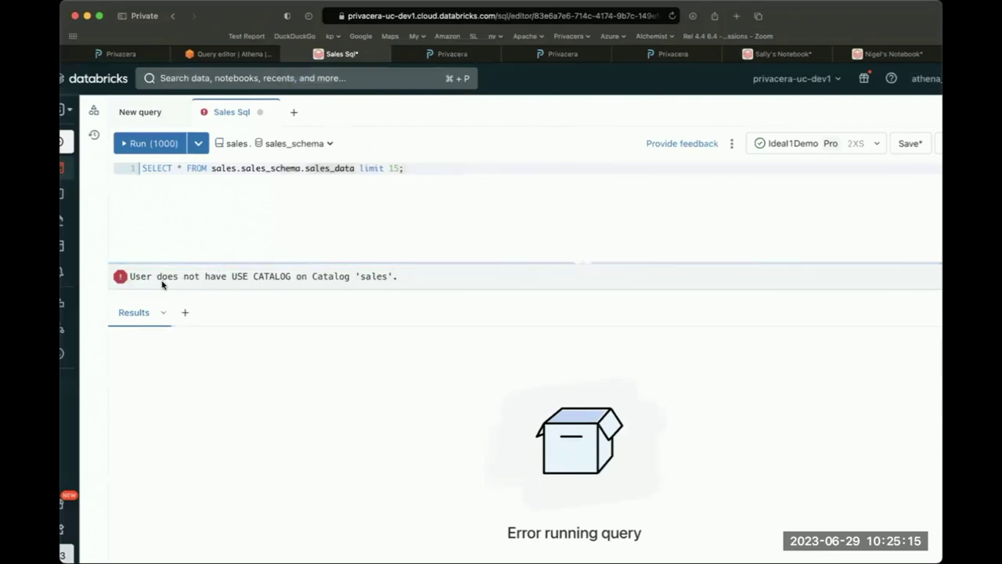
scroll(216, 282, down, 5)
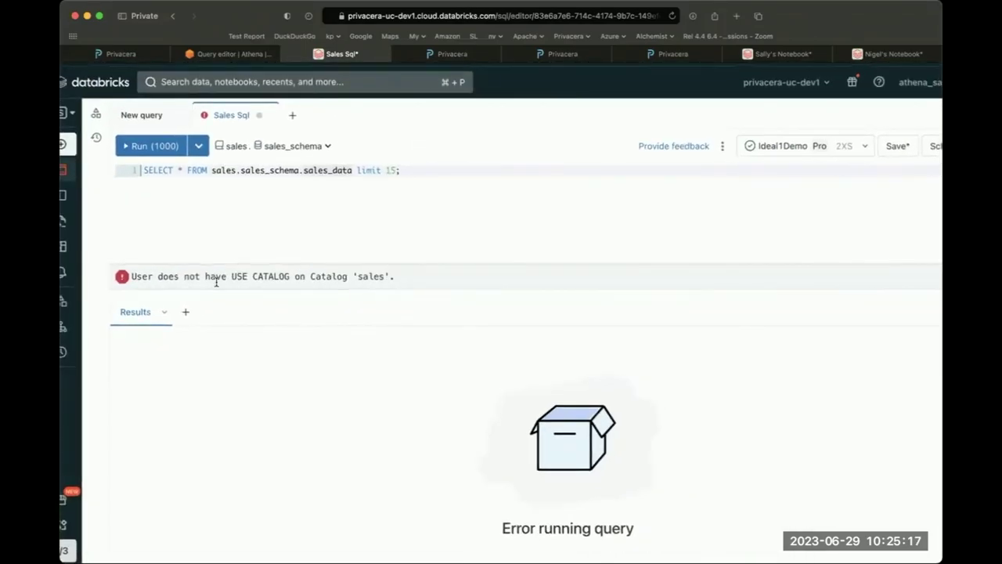
Return to Privacera and share the Sales - Global dataset with the user account that ran the Athena query, granting Read permission
click(115, 52)
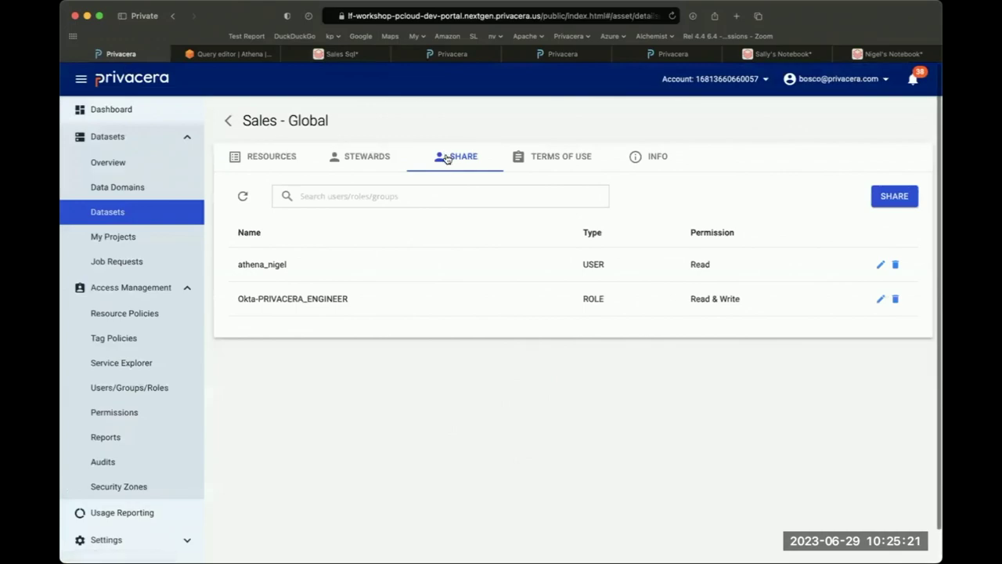
click(903, 200)
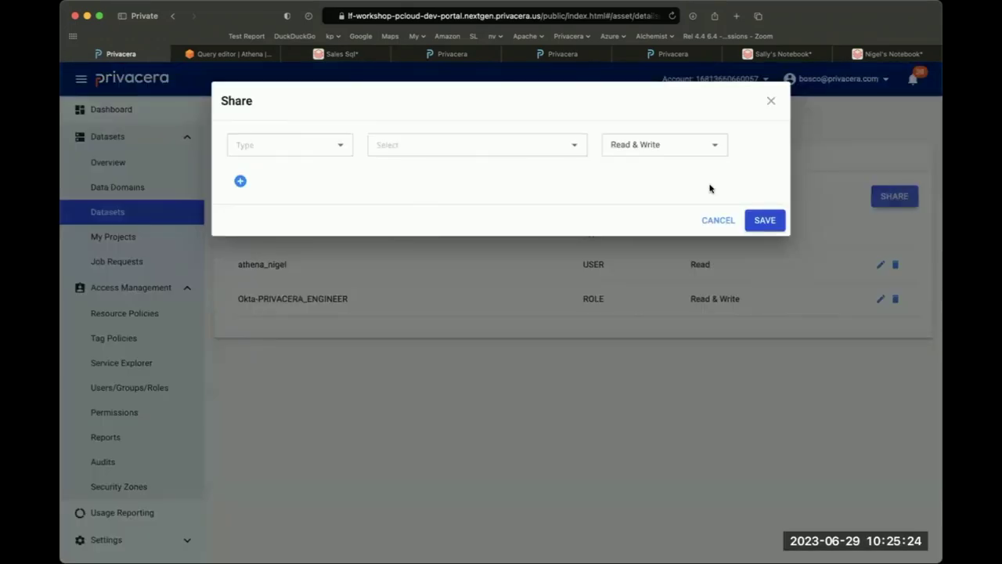
click(299, 142)
click(253, 170)
click(404, 144)
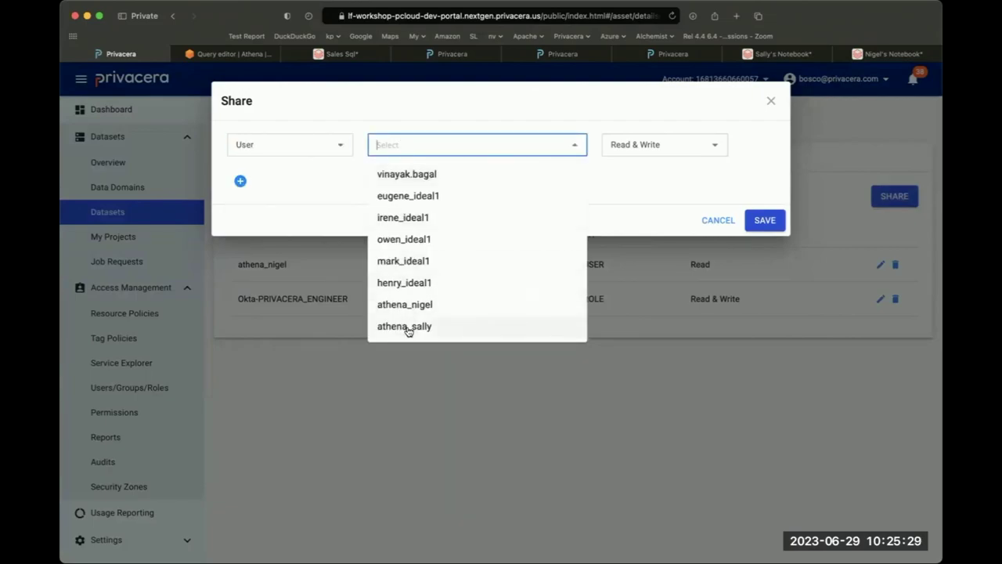
click(405, 328)
click(647, 145)
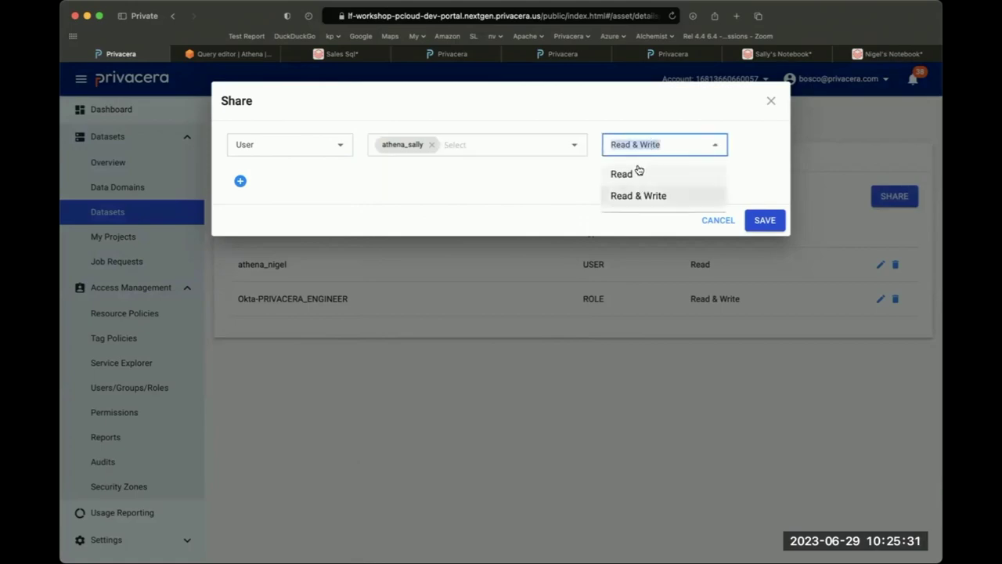
click(636, 174)
click(760, 220)
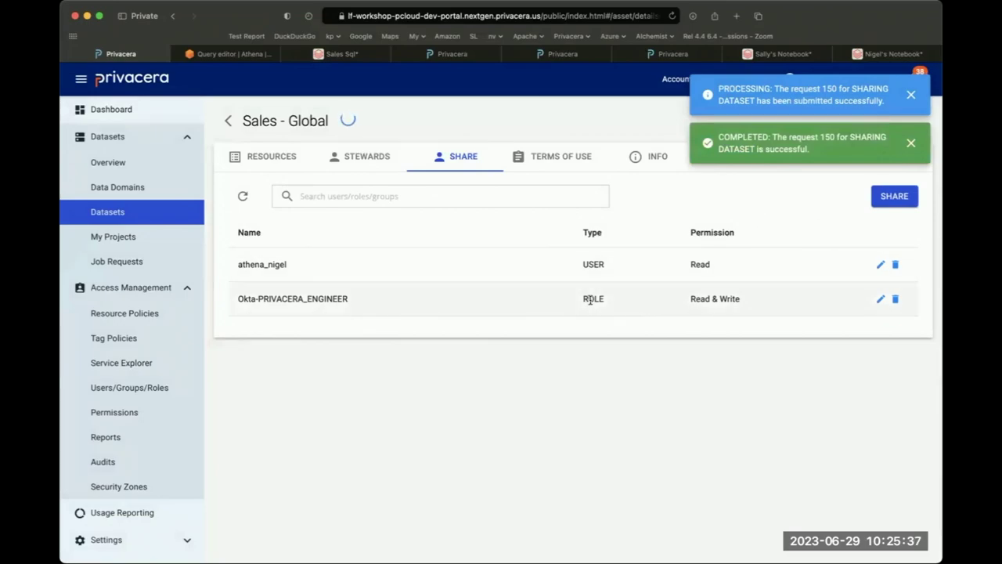
Review which application resources the shared Sales - Global dataset covers
click(286, 168)
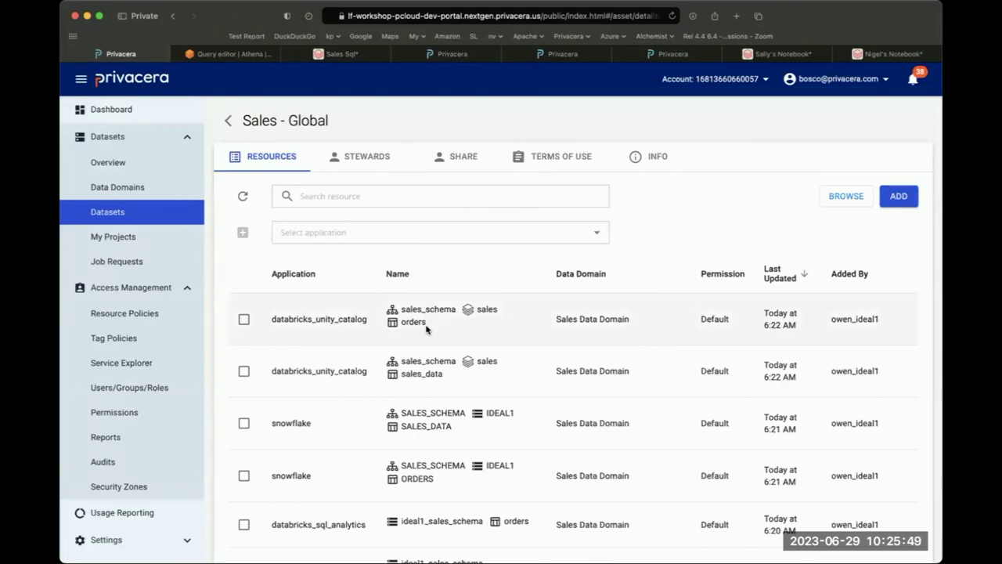
scroll(427, 329, down, 5)
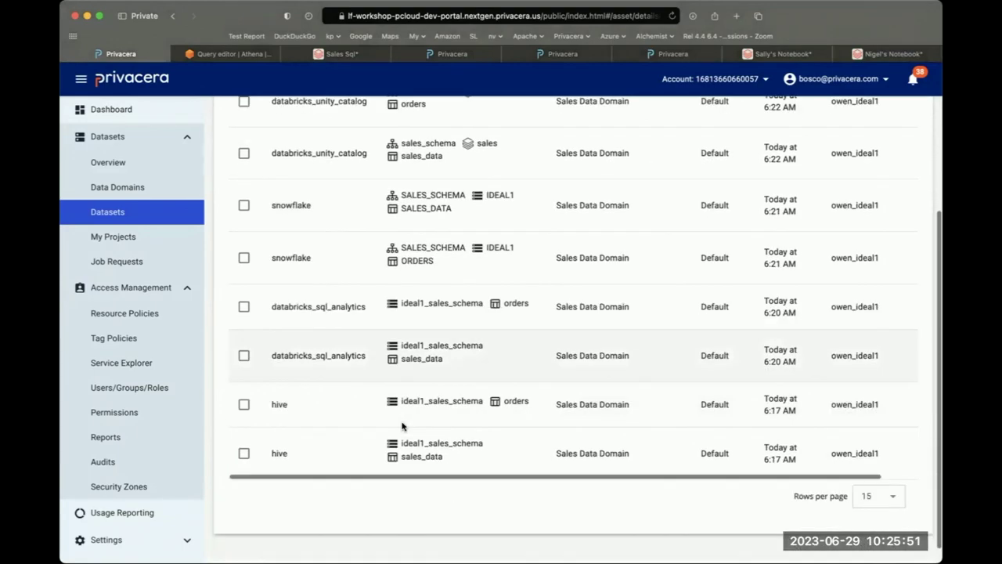
scroll(401, 426, down, 1)
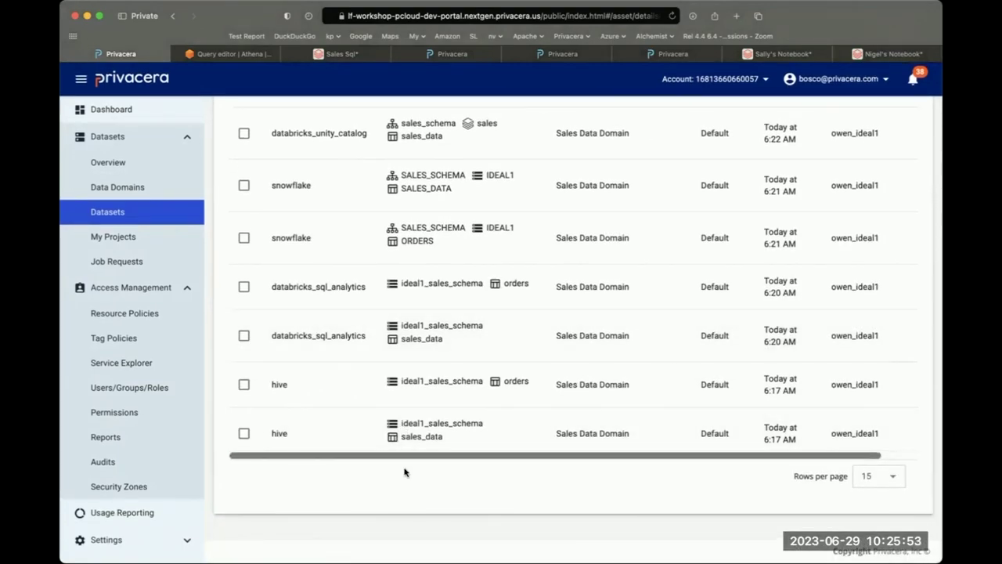
scroll(404, 471, up, 6)
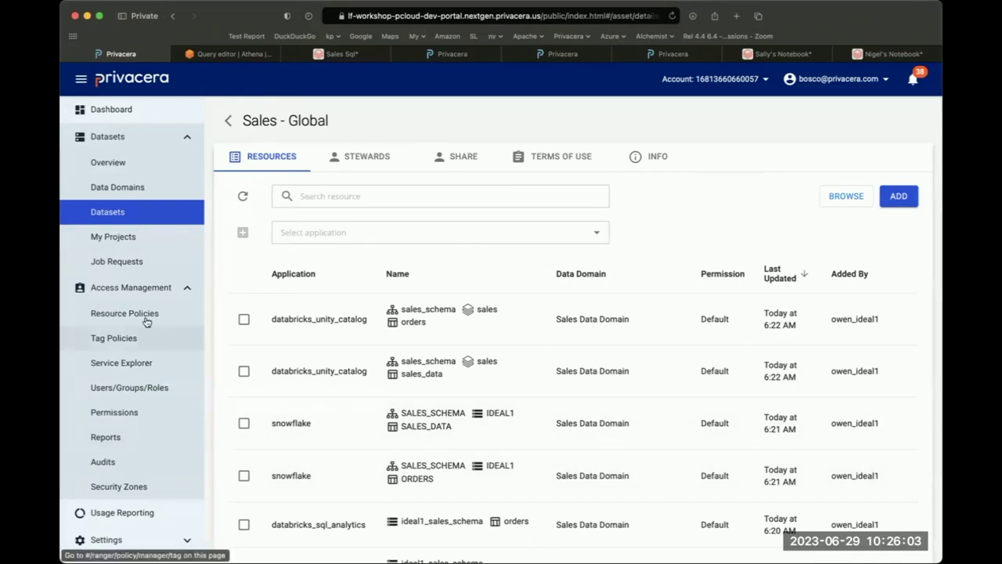
Open the policy sync audits, refresh them, and examine the latest permission changes for Databricks Unity Catalog
click(110, 463)
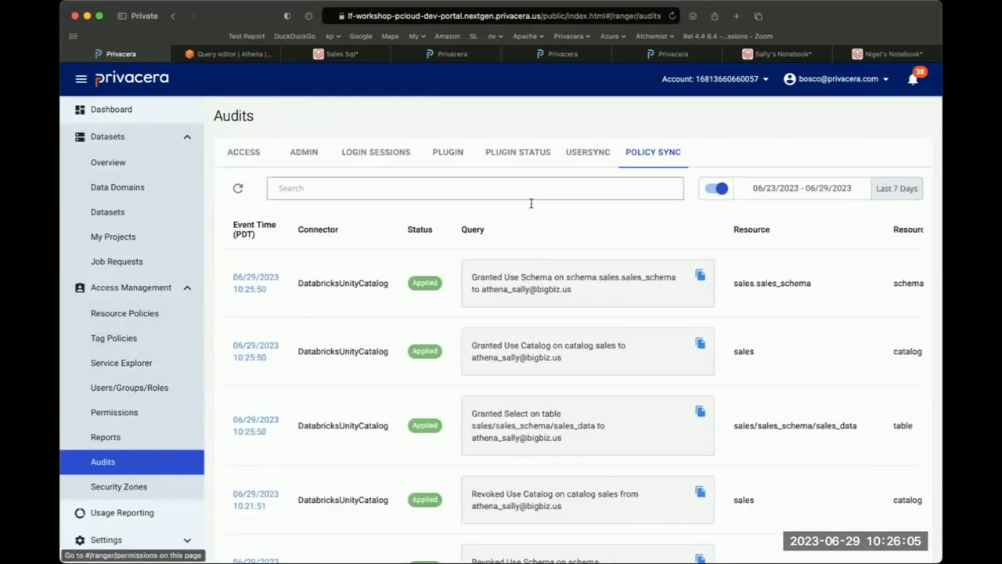
click(238, 188)
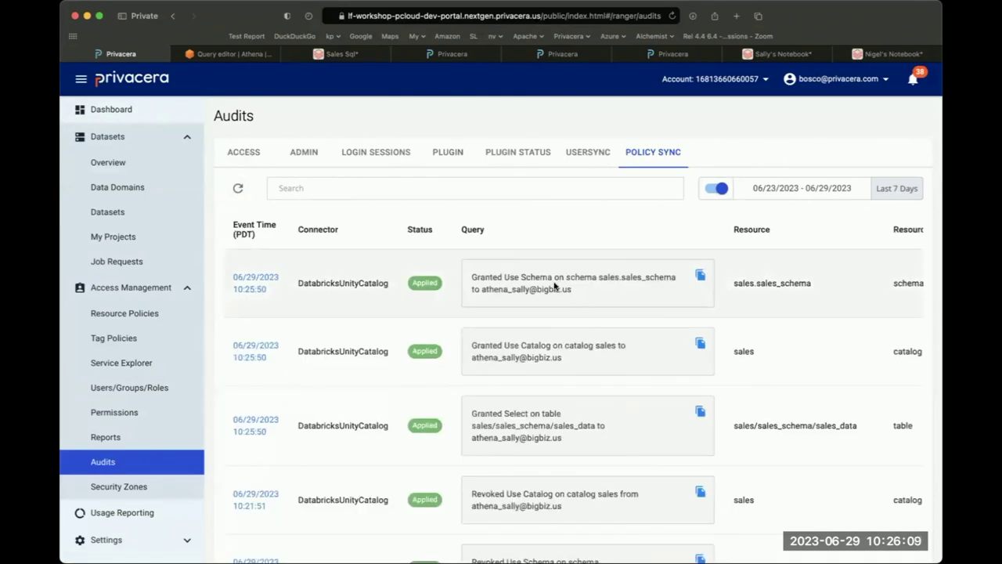
scroll(554, 287, down, 3)
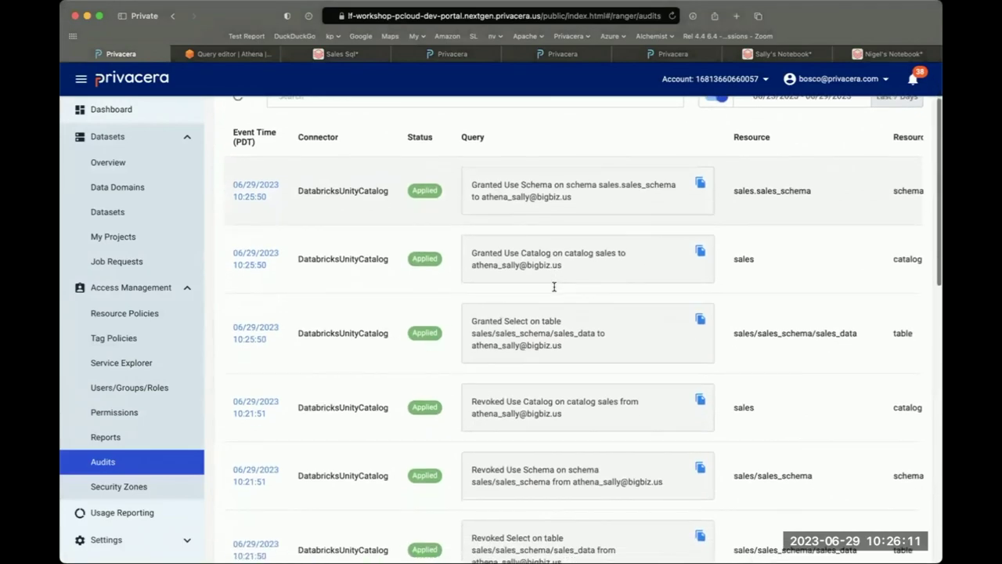
scroll(554, 287, down, 1)
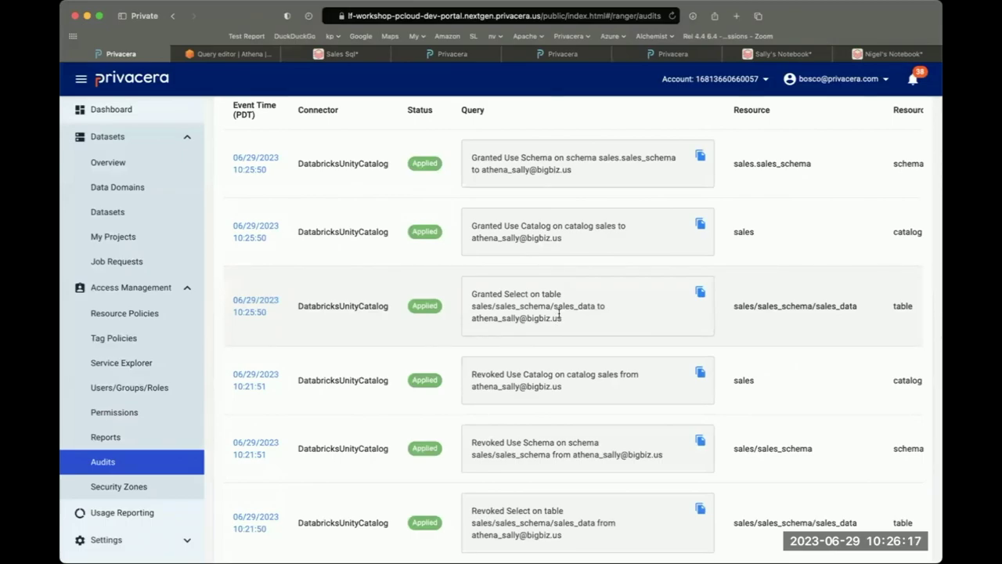
Compare the granted and revoked Databricks Unity Catalog permissions in the policy sync audit entries
scroll(559, 313, up, 4)
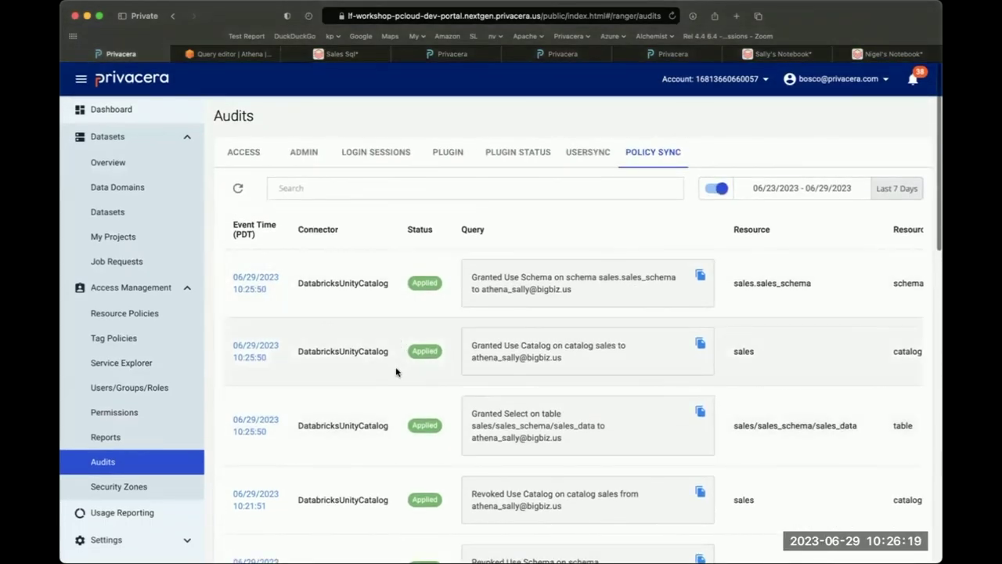
scroll(396, 371, down, 5)
scroll(396, 372, up, 5)
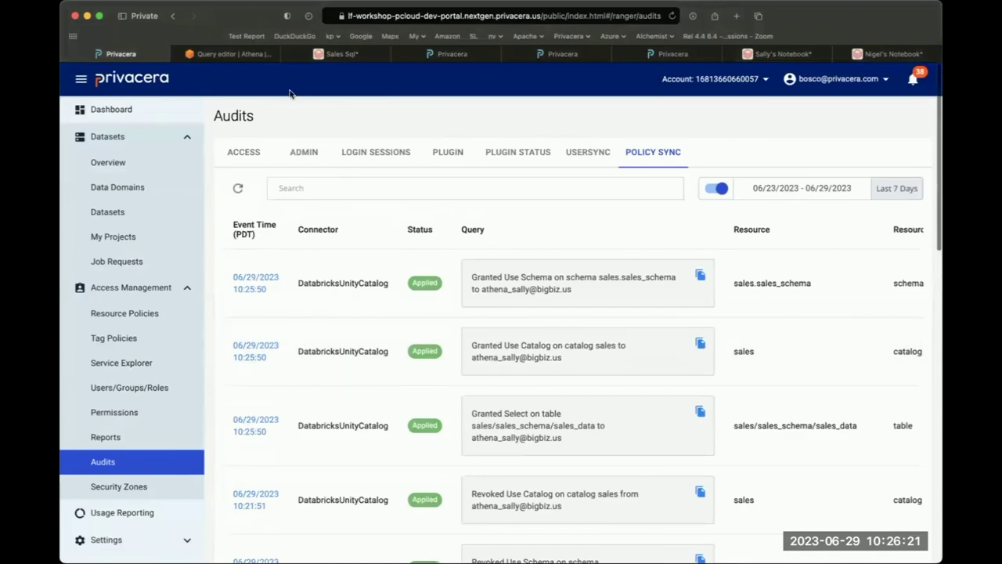
Switch to Athena to rerun the sales_schema.sales_data query and review its rows, and rerun the Sales Sql query in Databricks
click(233, 54)
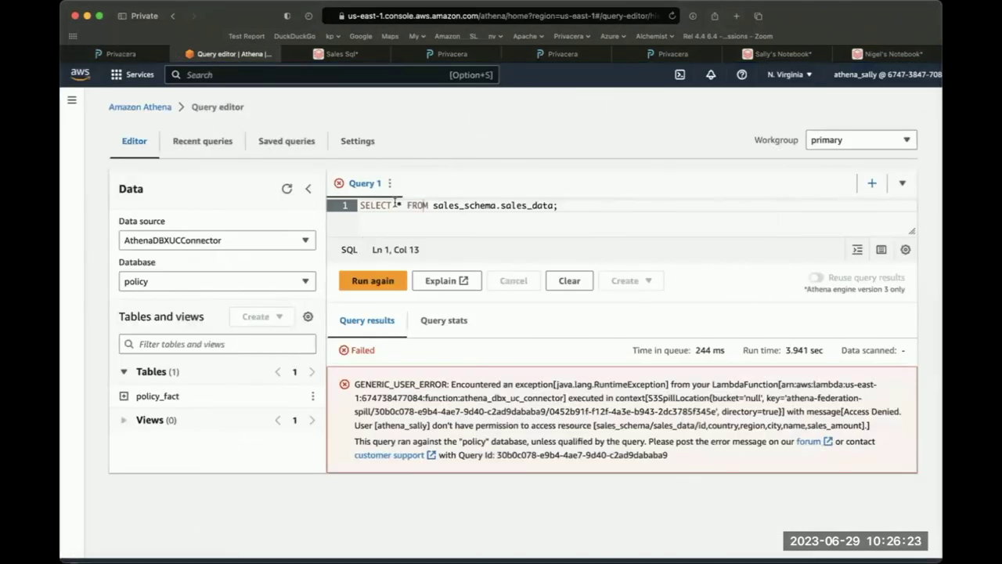
click(395, 244)
click(392, 281)
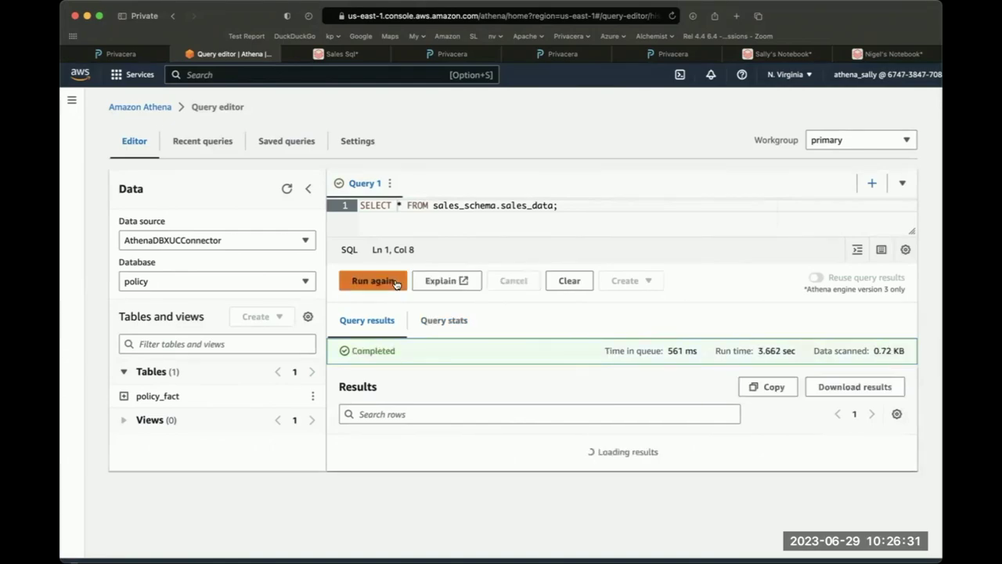
scroll(430, 452, down, 2)
scroll(430, 452, down, 1)
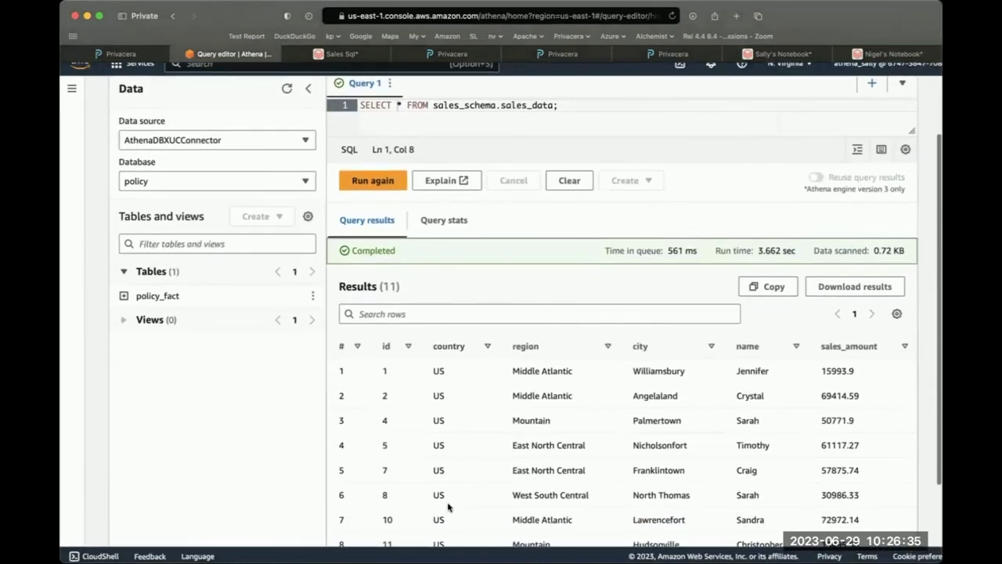
scroll(449, 507, up, 1)
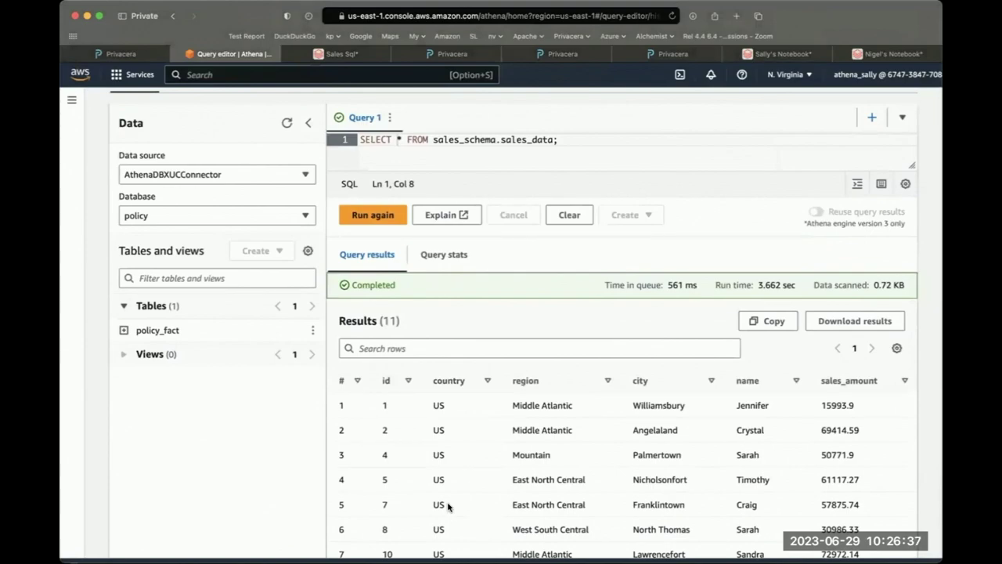
click(342, 53)
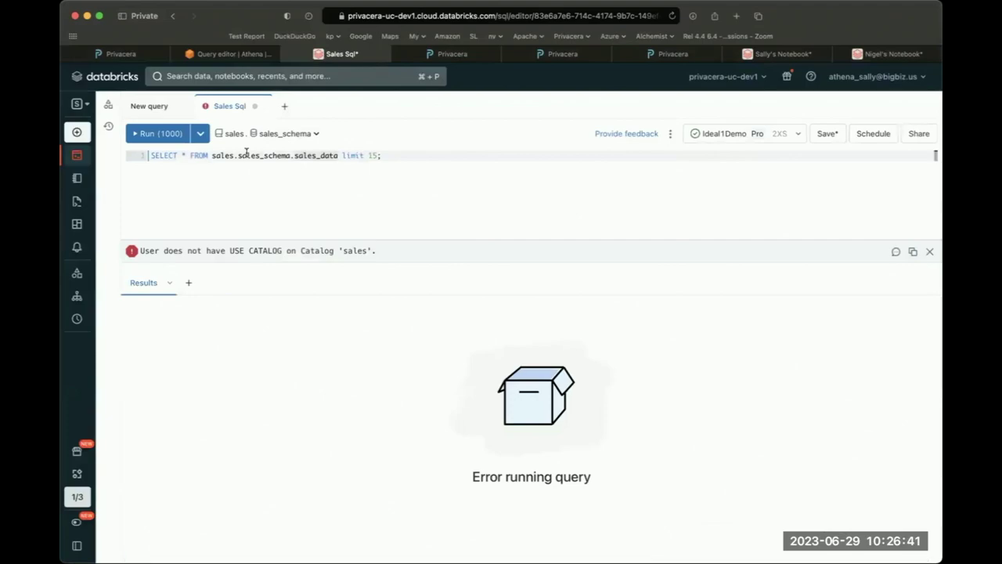
click(145, 134)
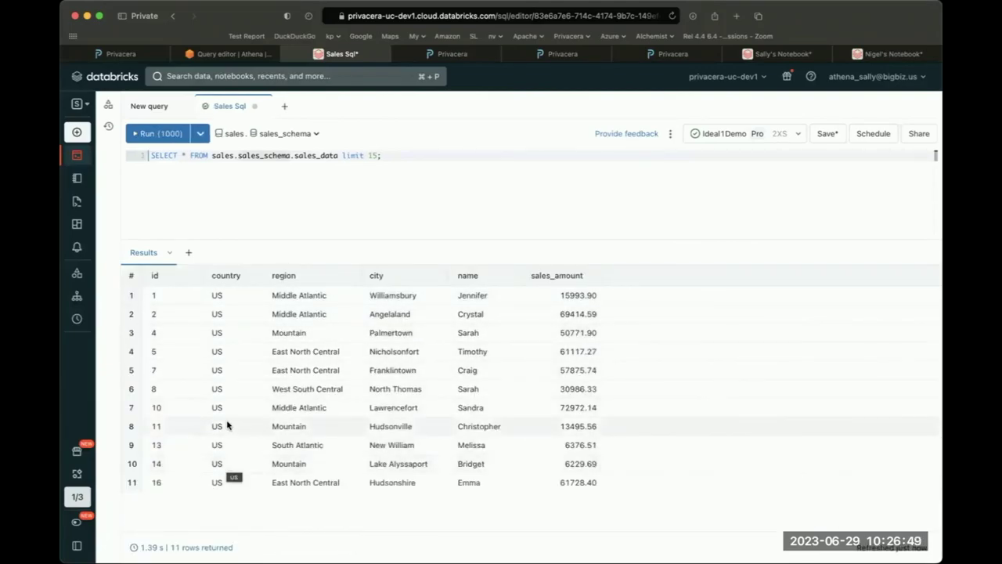
Return to Privacera, open and refresh the access audits, and examine the allowed and denied entries for the Athena connector
click(112, 55)
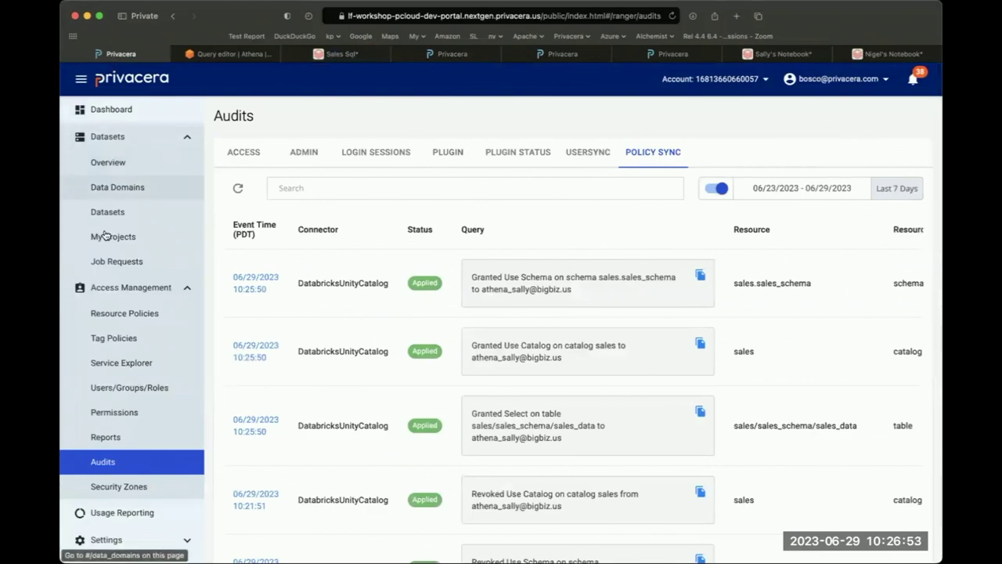
click(244, 153)
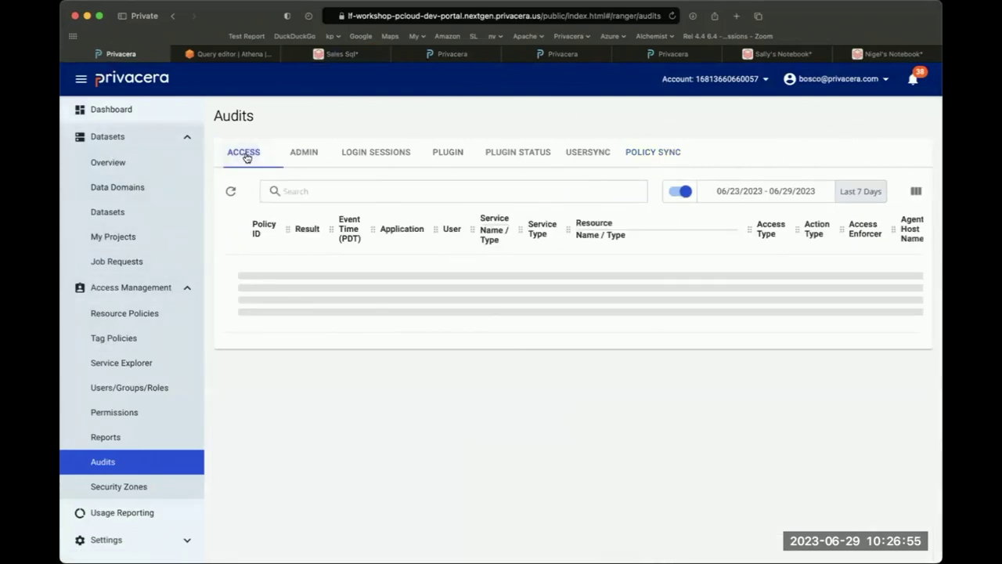
click(230, 191)
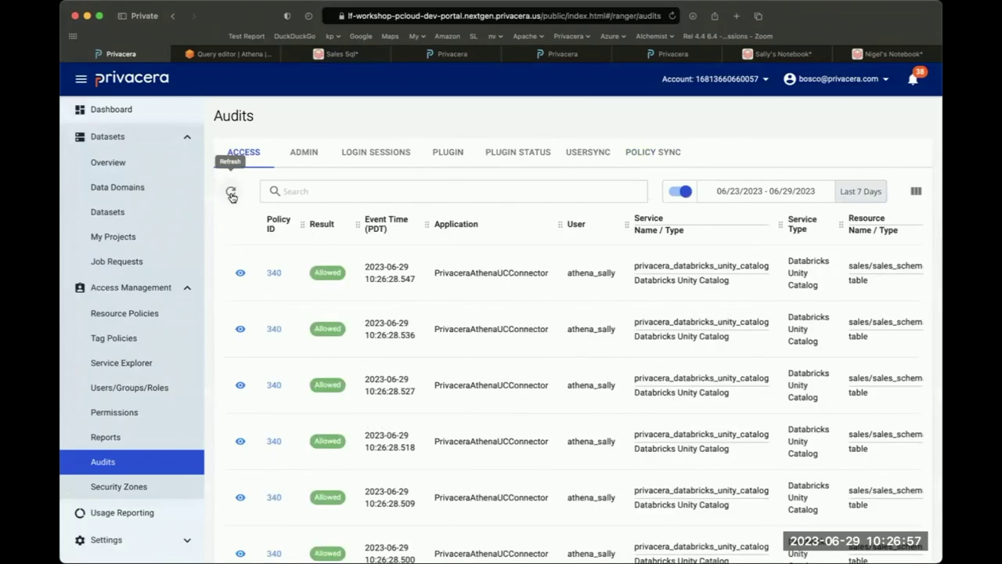
scroll(354, 315, right, 2)
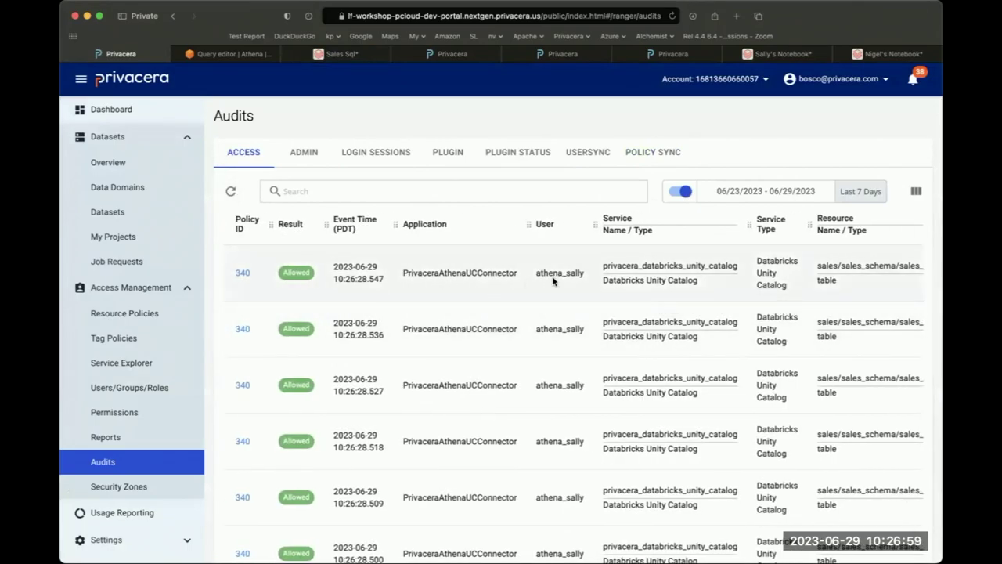
scroll(565, 309, down, 2)
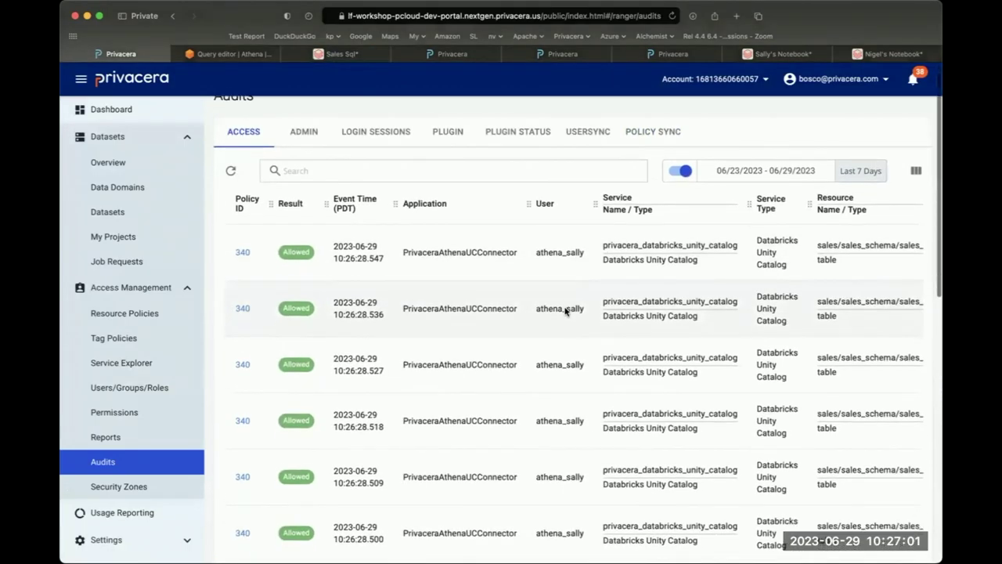
scroll(565, 310, left, 2)
scroll(560, 329, down, 5)
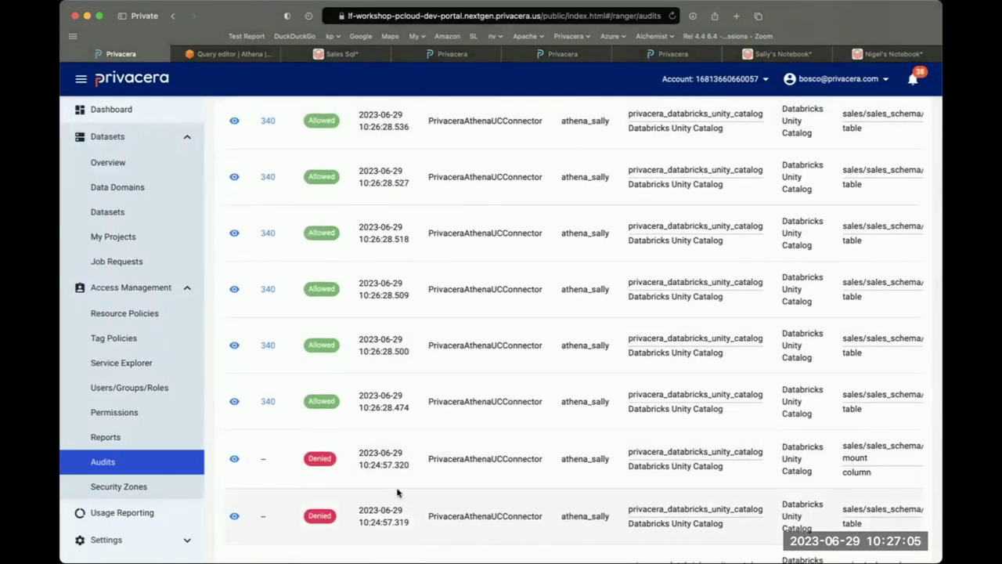
scroll(458, 485, up, 1)
scroll(458, 486, up, 3)
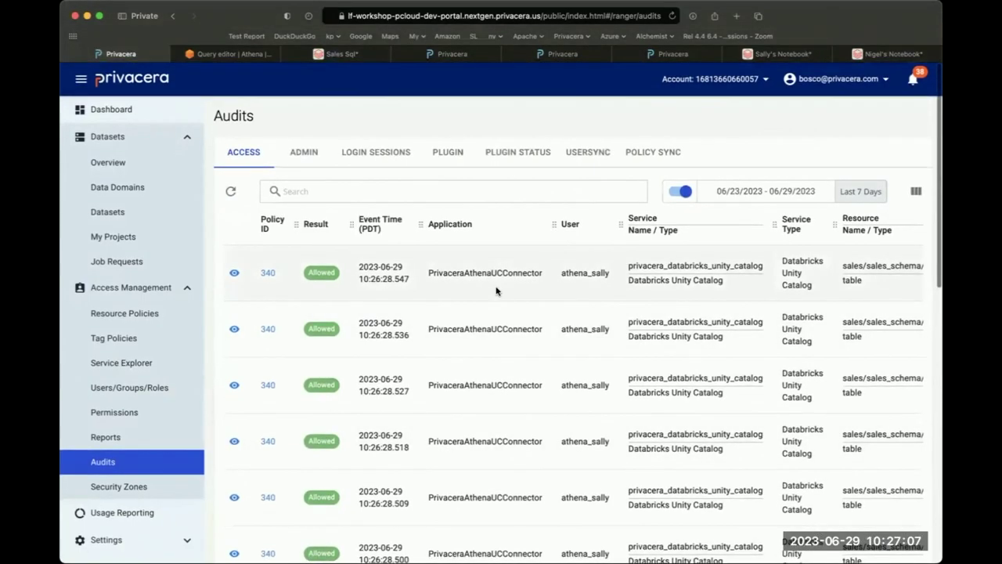
Open the datasets overview showing the data domains
click(121, 163)
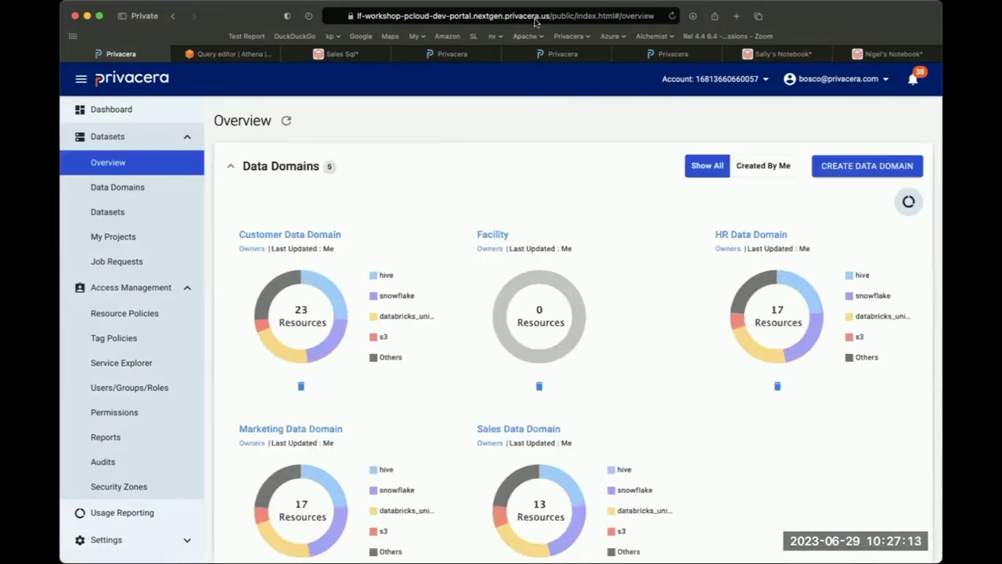